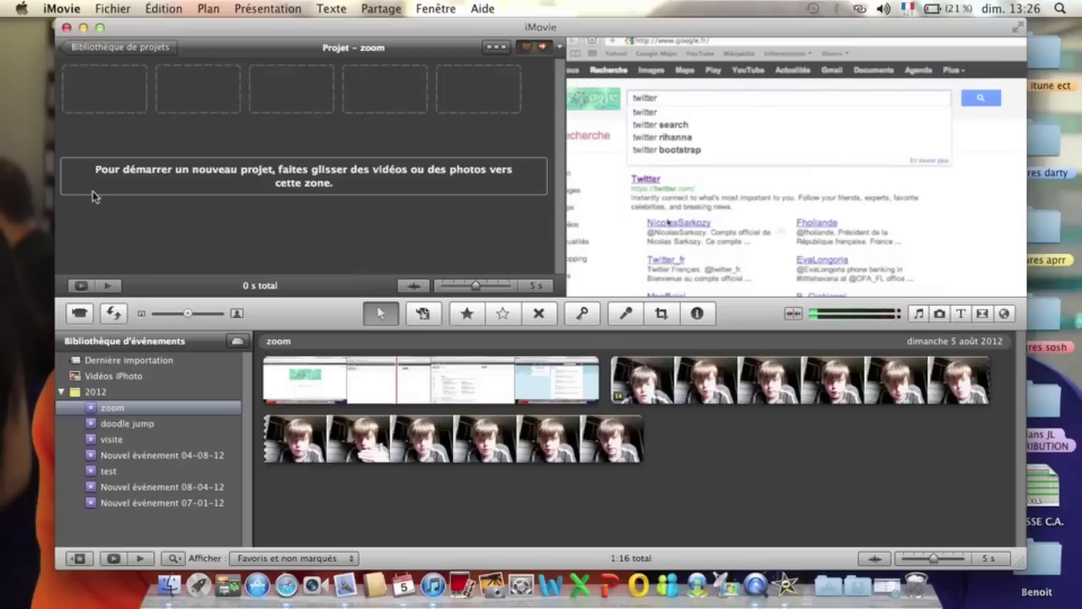
# Step: Add the whole 18 s Google and Twitter screen recording from the visite event to the empty zoom project
pyautogui.click(128, 442)
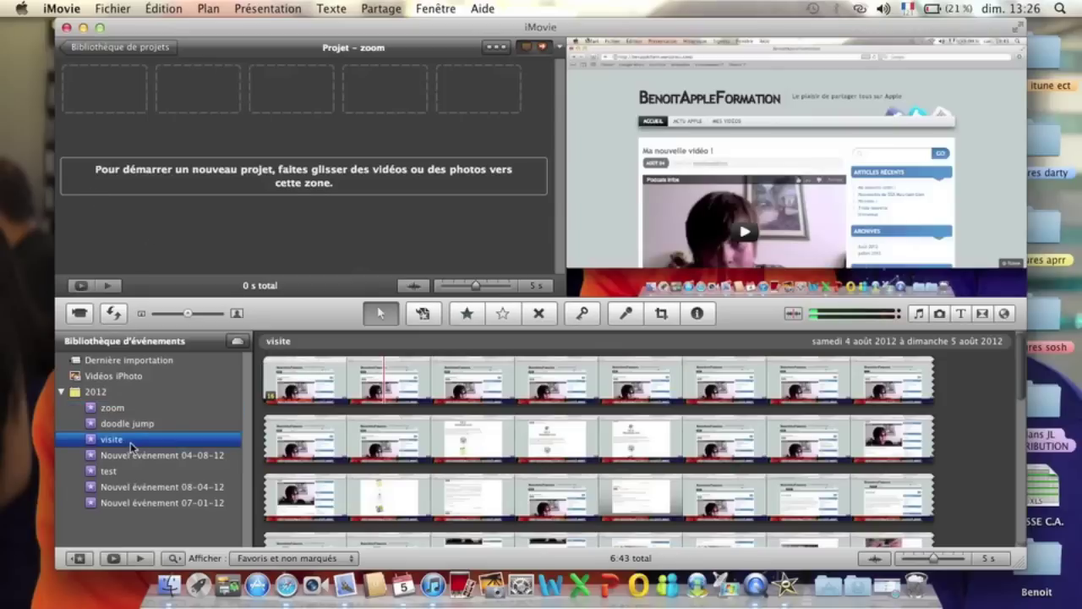
pyautogui.scroll(-3, 448, 483)
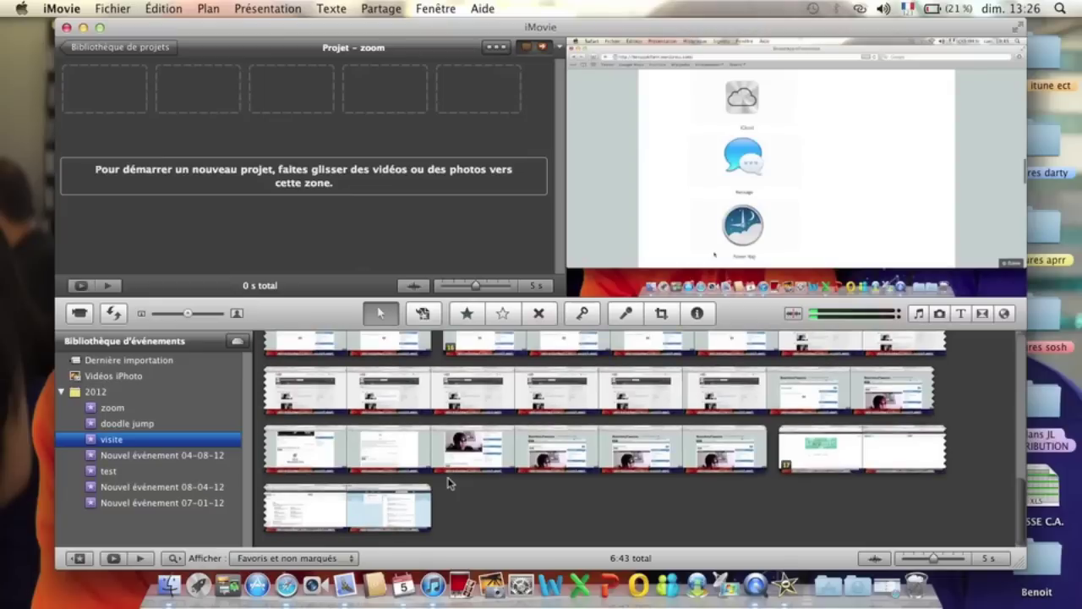
pyautogui.doubleClick(888, 449)
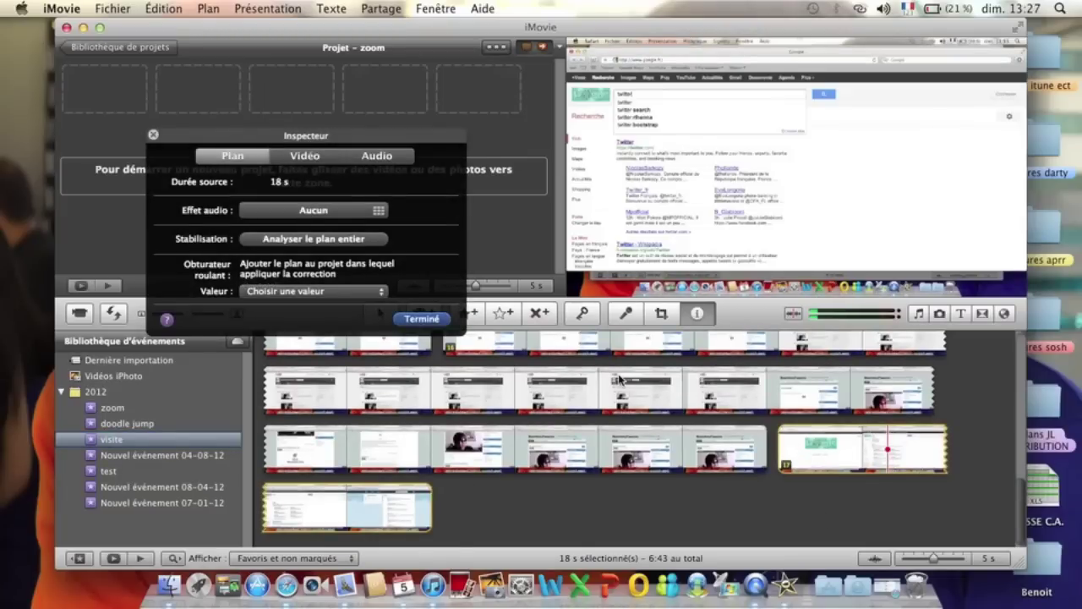
pyautogui.press('Return')
pyautogui.click(408, 497)
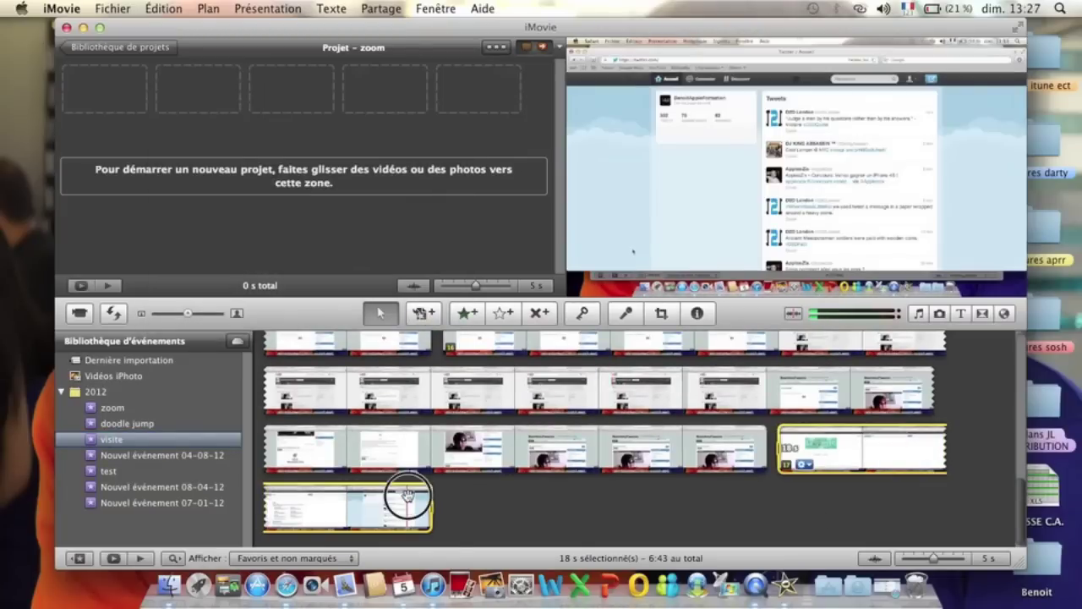
pyautogui.moveTo(324, 524); pyautogui.dragTo(149, 100)
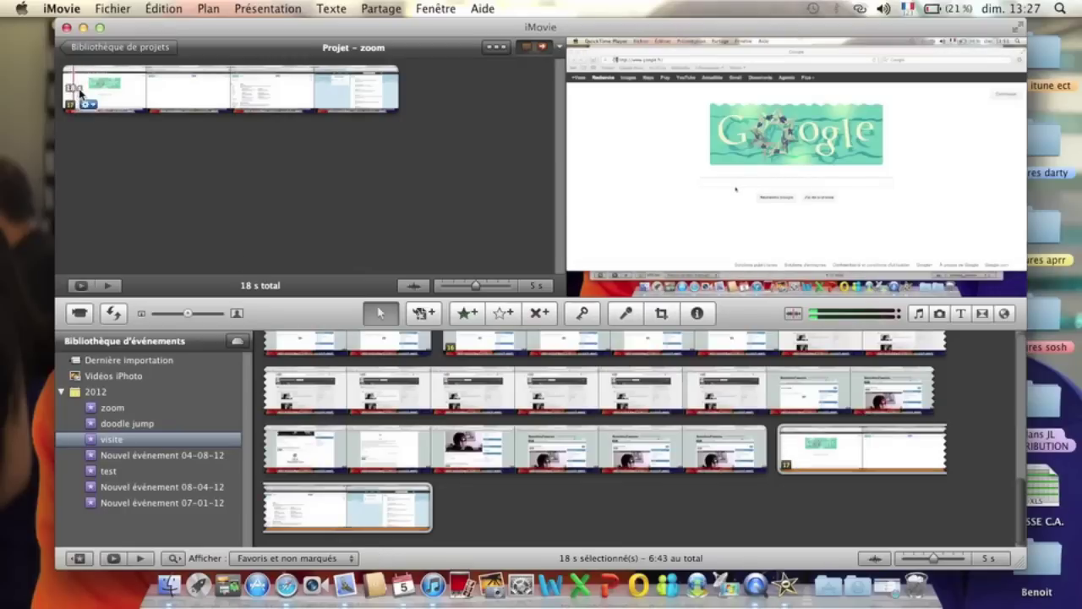
pyautogui.press('space')
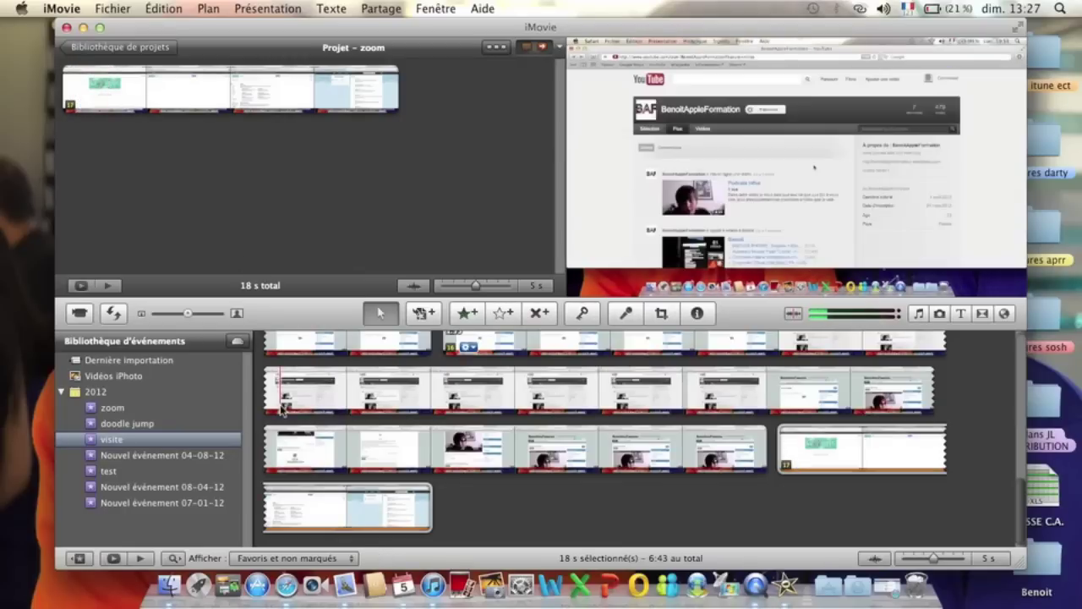
# Step: Insert a short YouTube channel excerpt into the project clip at the point where the Google search text begins
pyautogui.click(359, 391)
pyautogui.moveTo(428, 390); pyautogui.dragTo(139, 111)
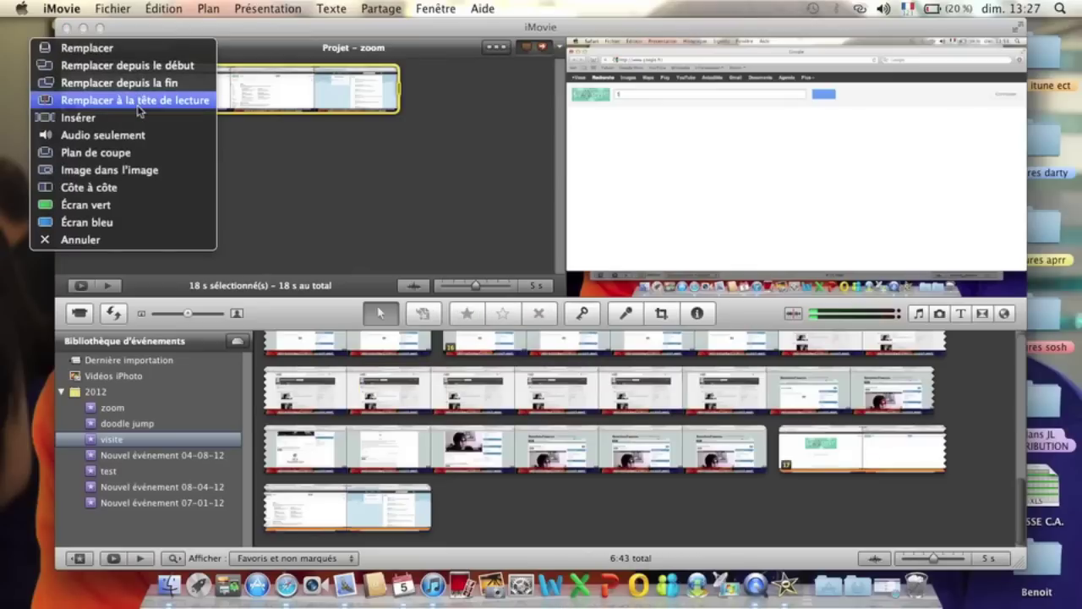
pyautogui.click(137, 119)
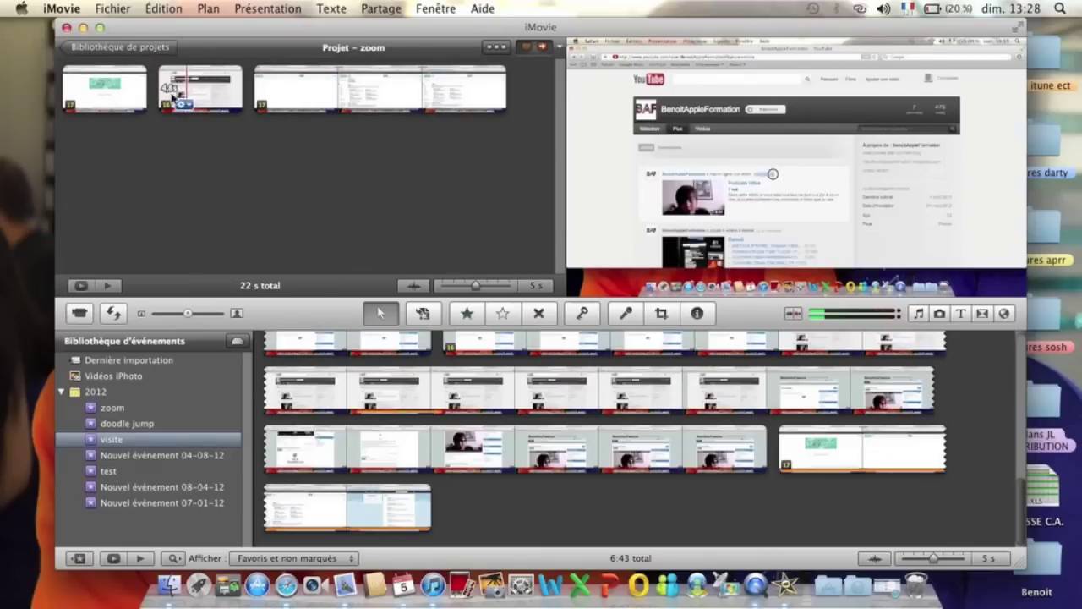
# Step: Check the option to show the advanced tools in the general preferences
pyautogui.click(61, 9)
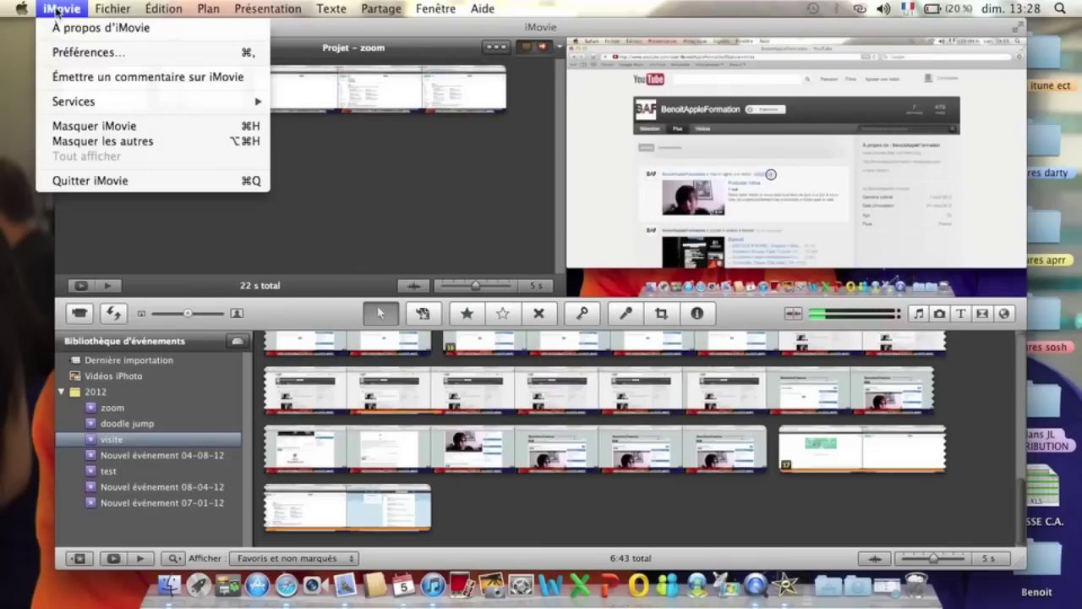
pyautogui.click(89, 51)
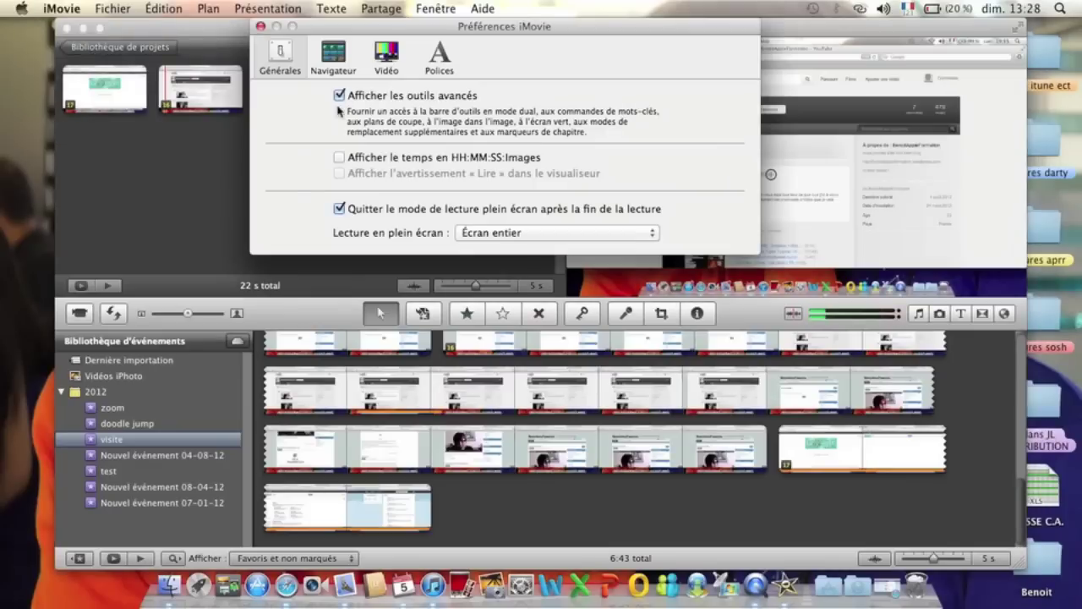
pyautogui.click(261, 27)
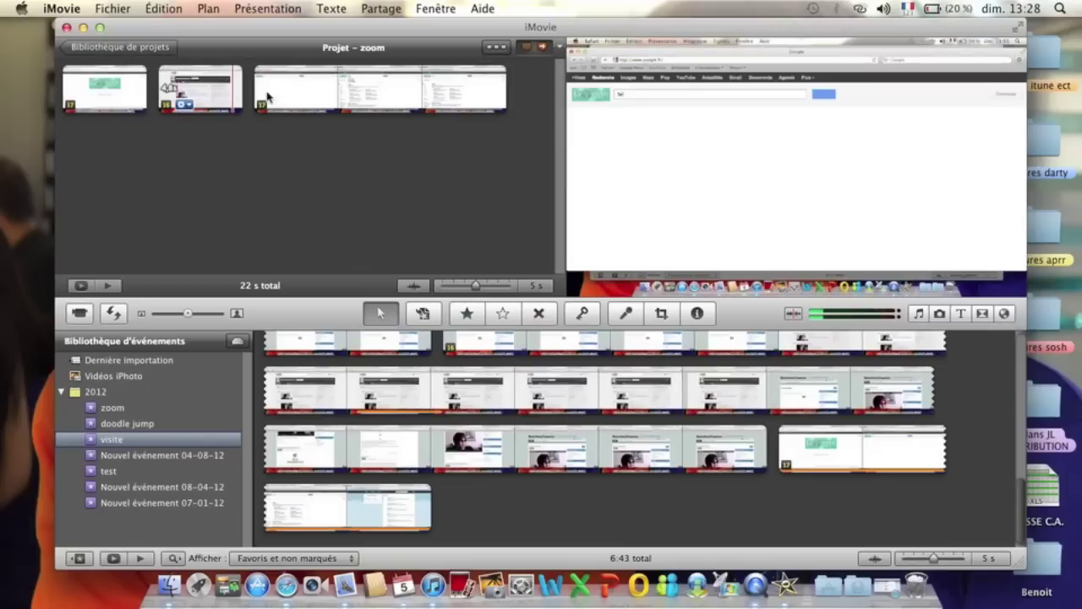
# Step: Delete the inserted YouTube excerpt from the project, leaving the Google recording split at that point
pyautogui.click(207, 90)
pyautogui.press('Delete')
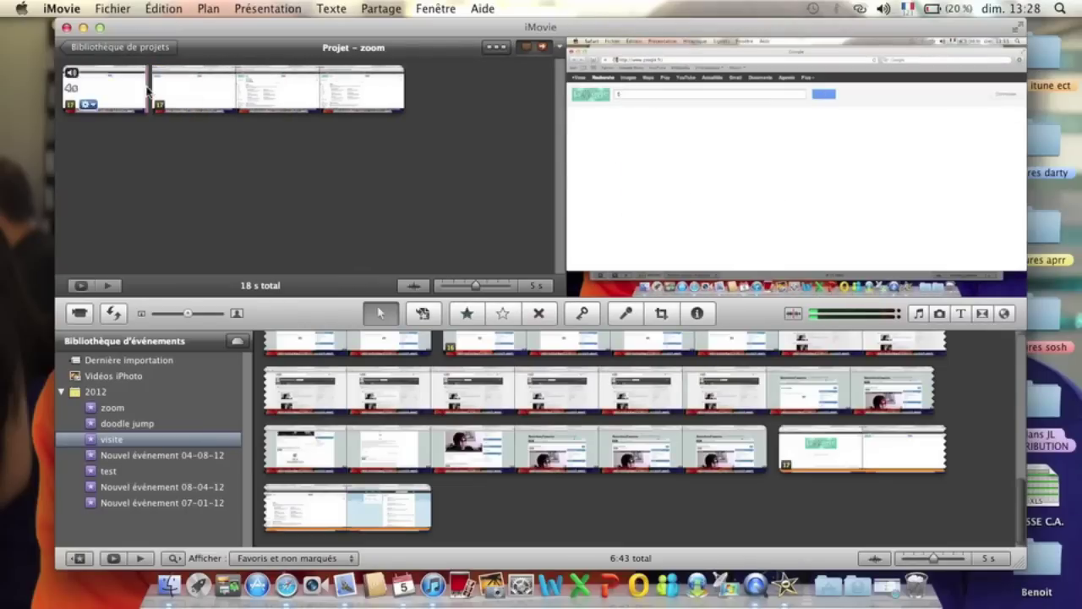
# Step: Split the second project segment at the Google results for twitter by inserting a 4.1 s YouTube excerpt and deleting it
pyautogui.moveTo(189, 106)
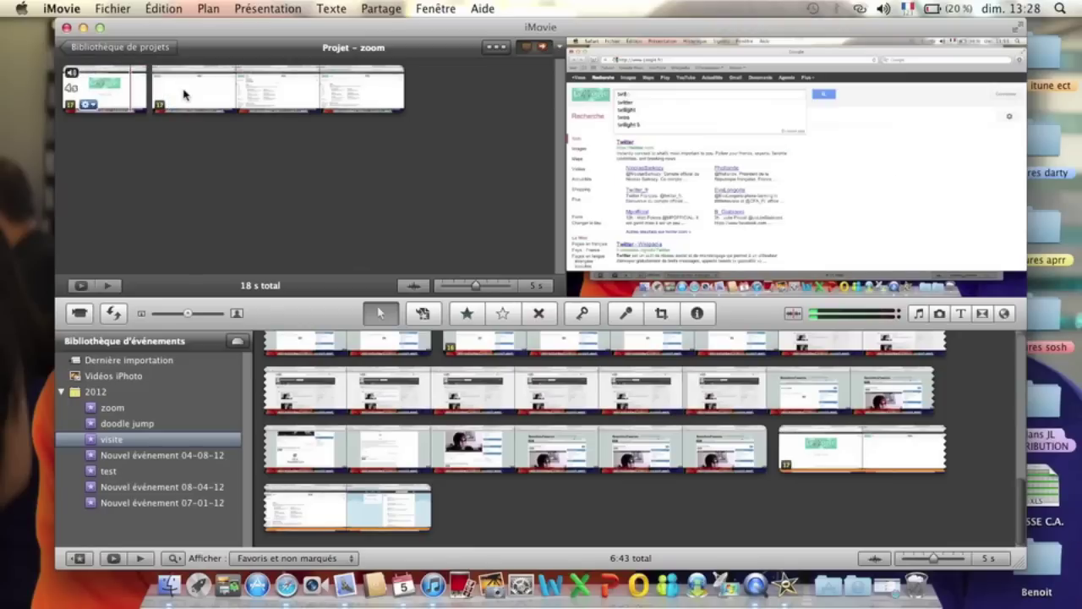
pyautogui.click(365, 397)
pyautogui.moveTo(410, 399); pyautogui.dragTo(193, 76)
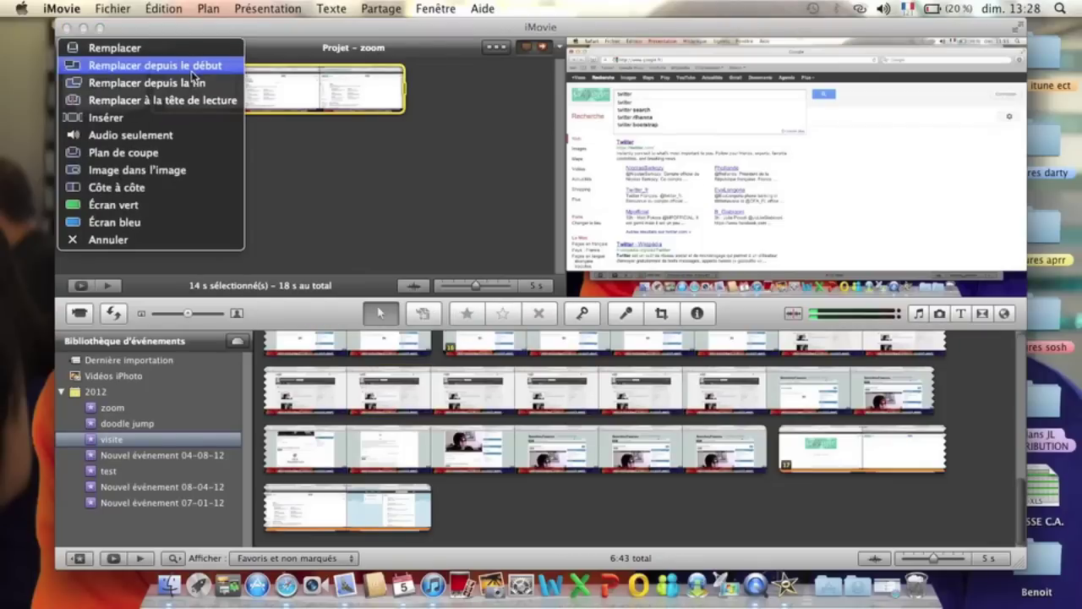
pyautogui.click(183, 117)
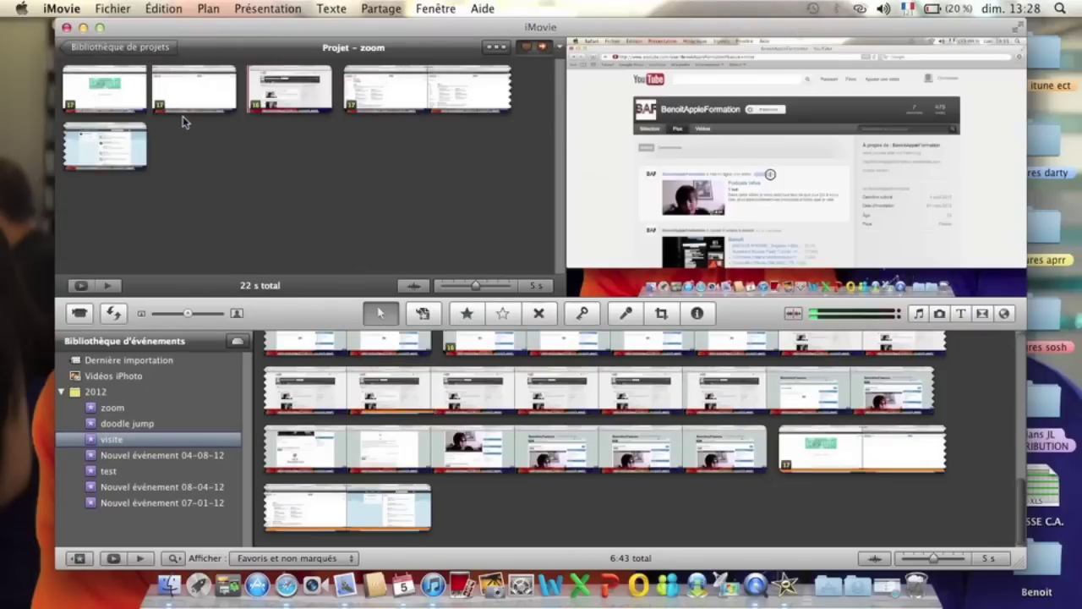
pyautogui.click(286, 95)
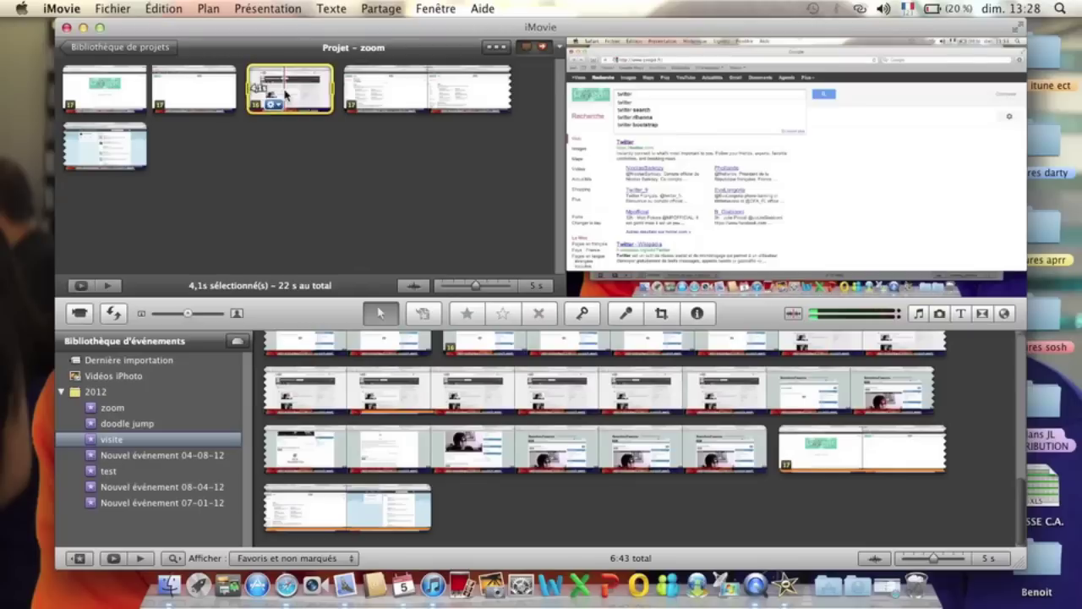
pyautogui.press('Delete')
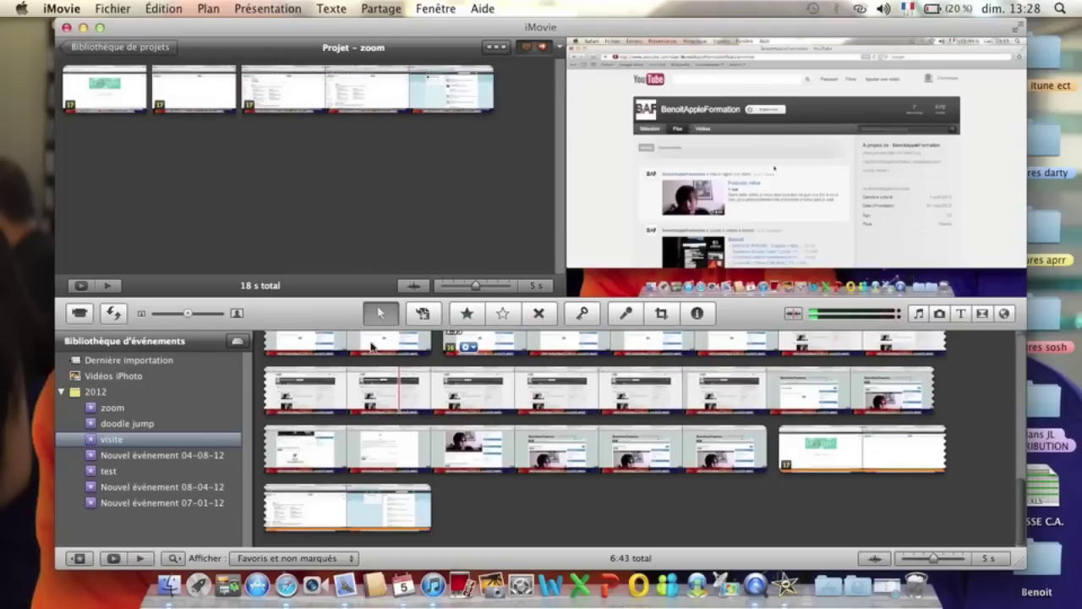
# Step: Apply a Ken Burns effect to the second segment, zooming from the full frame to the upper-left quarter around the Google search bar
pyautogui.click(185, 90)
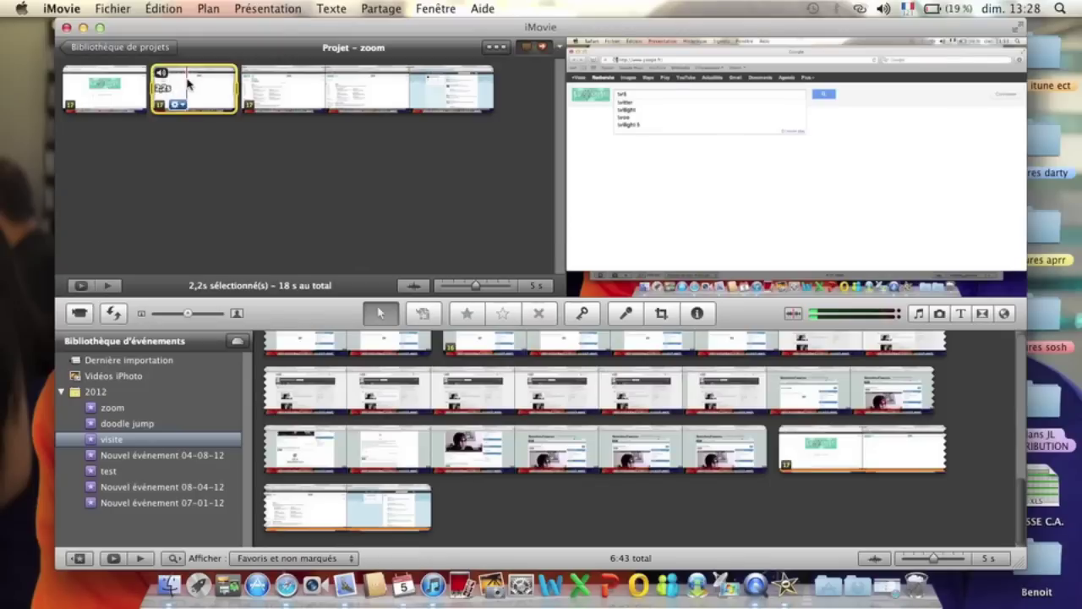
pyautogui.click(661, 315)
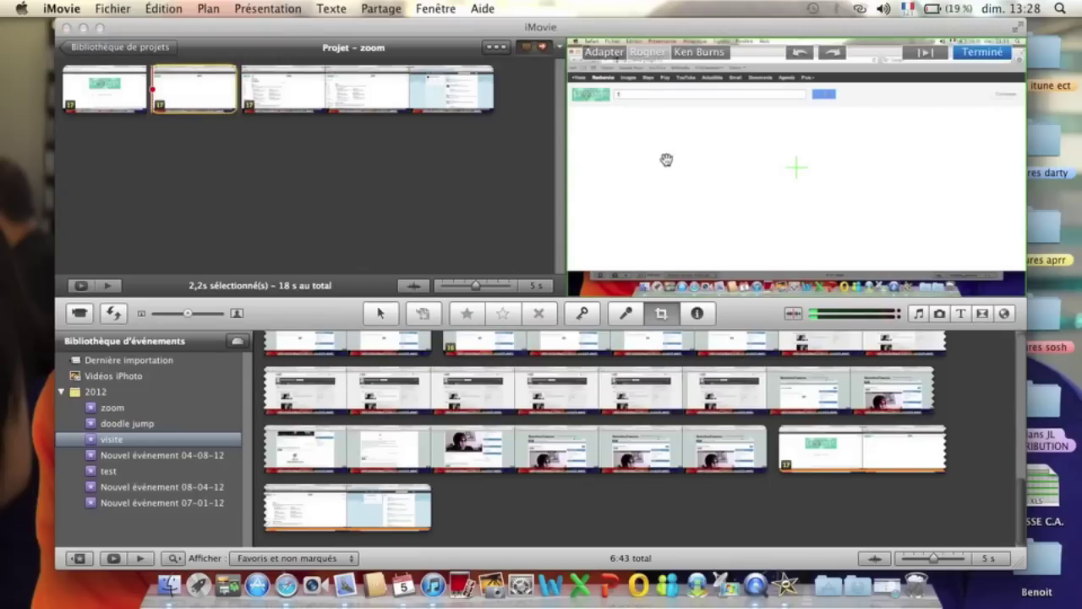
pyautogui.click(686, 54)
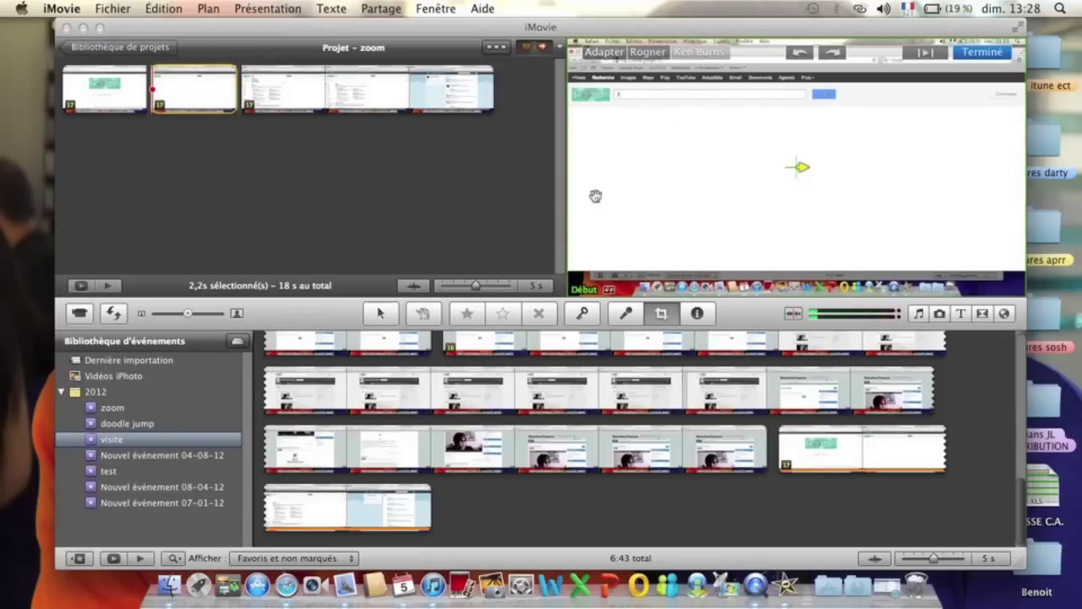
pyautogui.moveTo(568, 290); pyautogui.dragTo(824, 147)
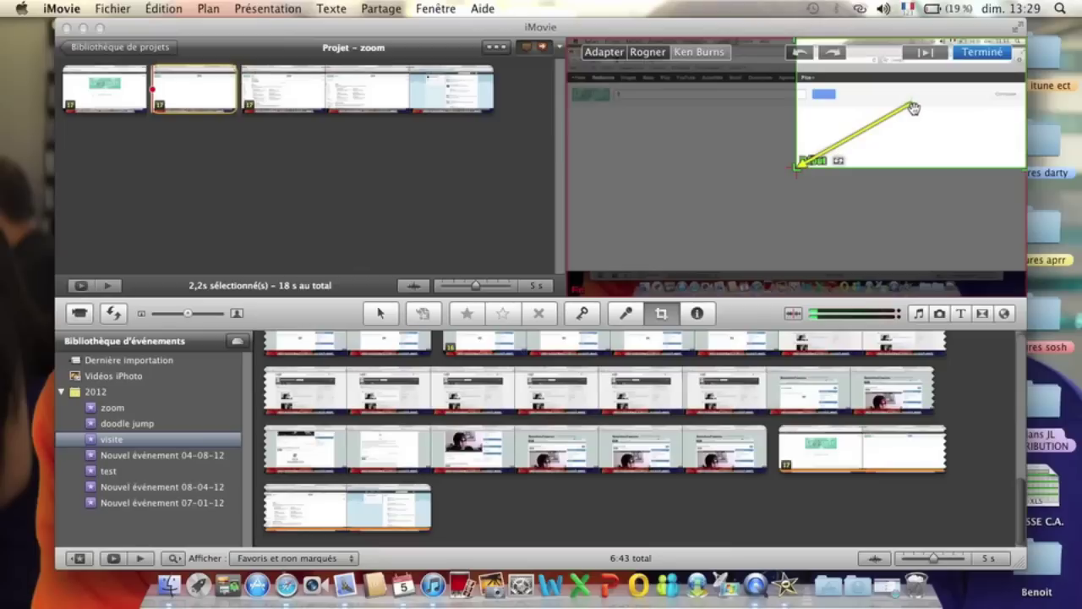
pyautogui.moveTo(915, 109); pyautogui.dragTo(953, 41)
pyautogui.click(751, 234)
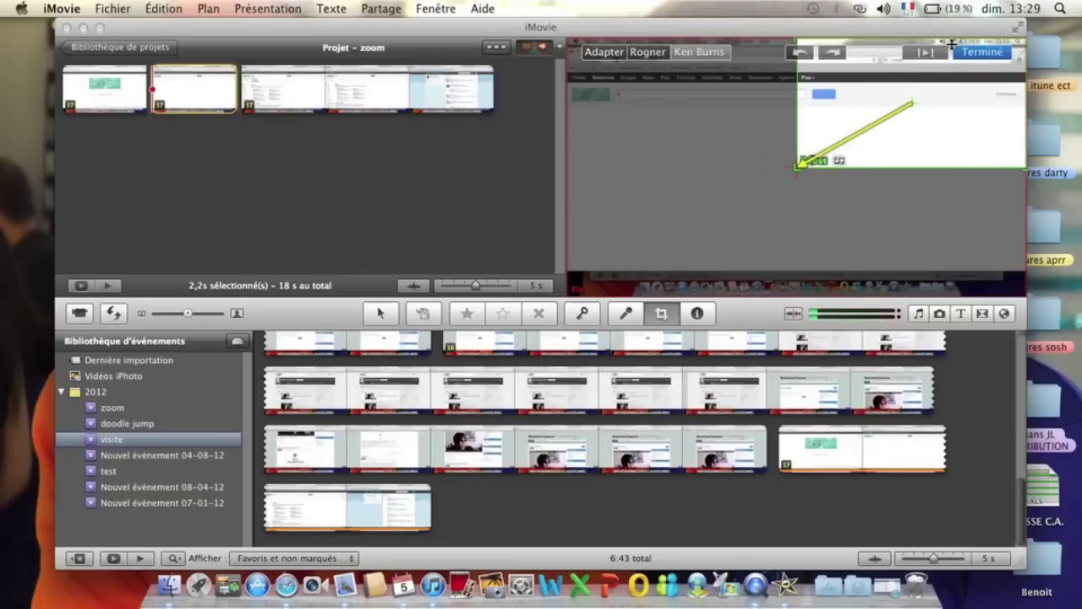
pyautogui.moveTo(912, 105); pyautogui.dragTo(617, 81)
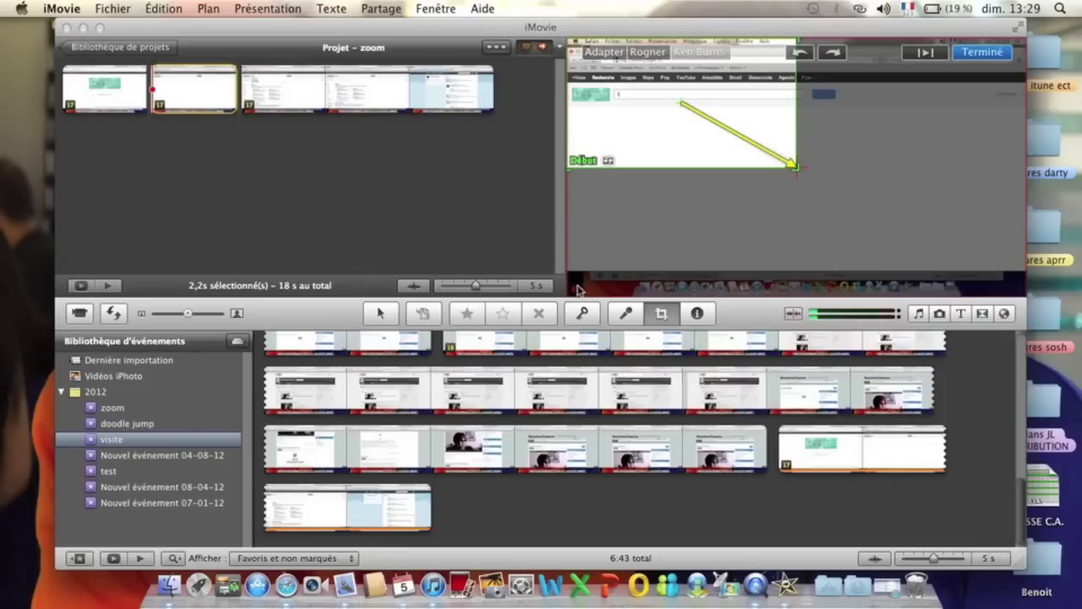
pyautogui.click(609, 161)
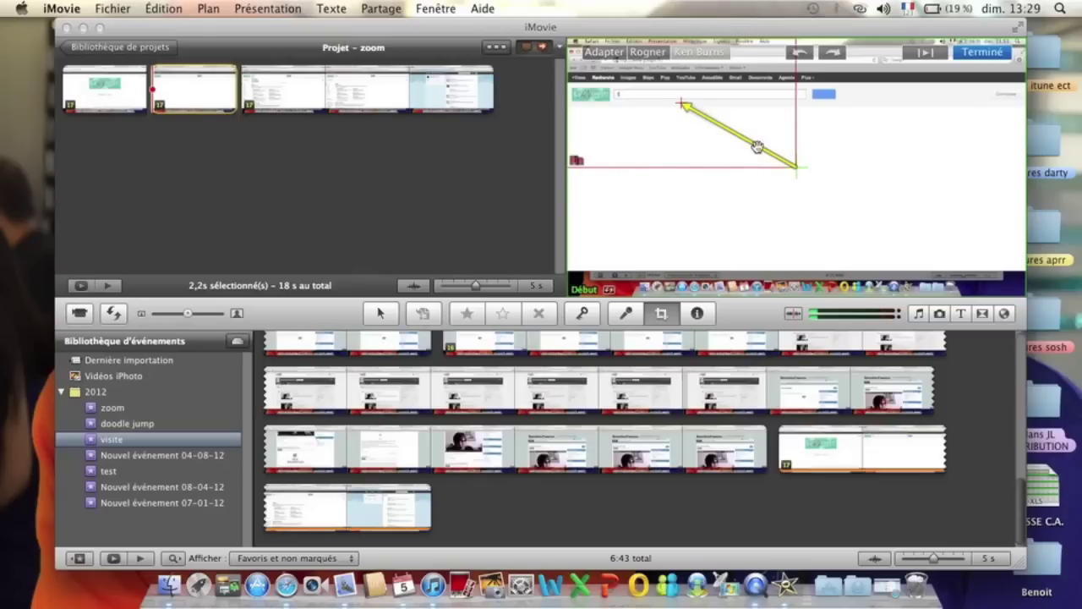
pyautogui.click(980, 52)
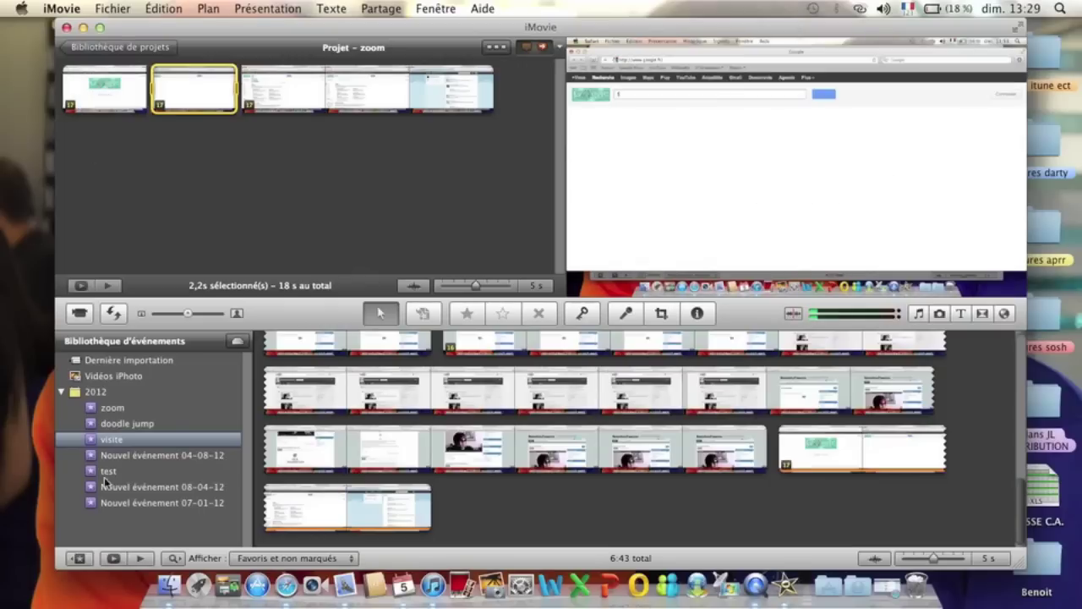
# Step: Preview the zoomed screen recording in the zoom event
pyautogui.click(110, 409)
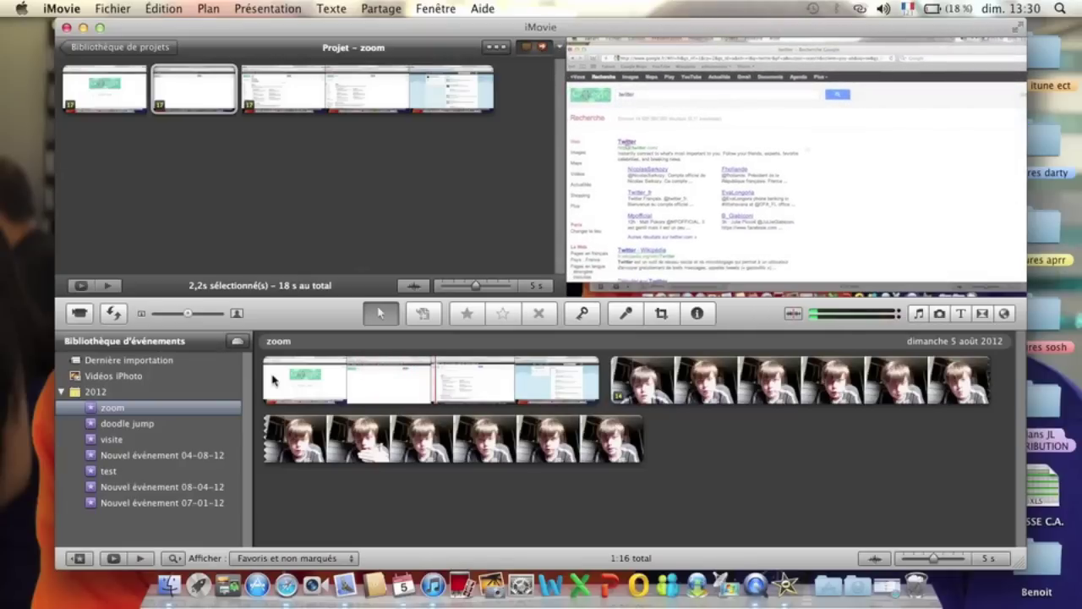
pyautogui.press('space')
# Step: Split the third project segment about 3.1 s in by inserting a 4.7 s YouTube excerpt from the visite event and deleting it
pyautogui.click(165, 444)
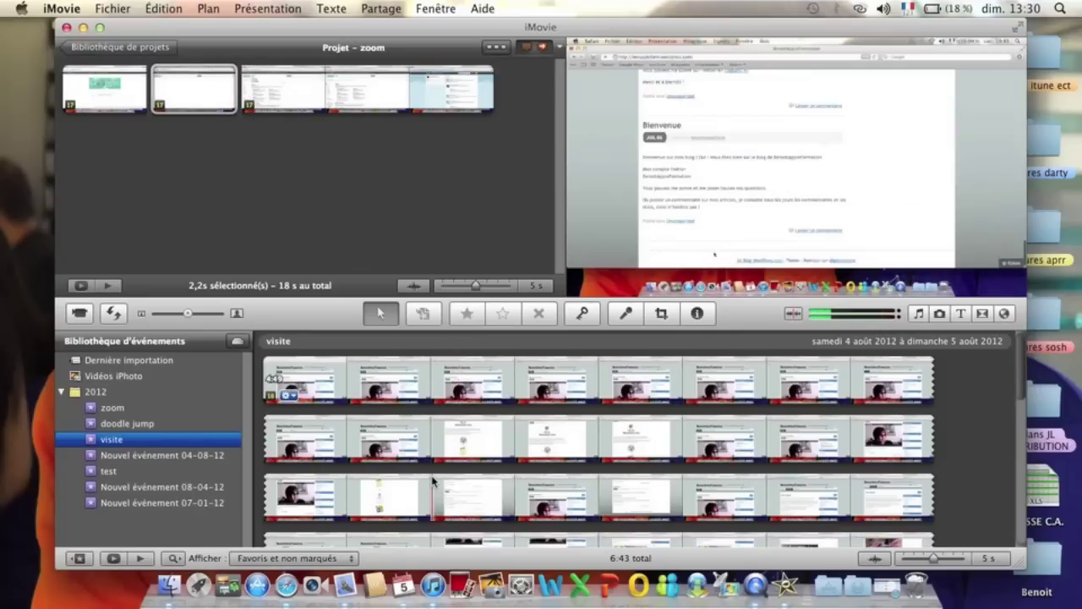
pyautogui.scroll(-5, 432, 481)
pyautogui.scroll(3, 432, 480)
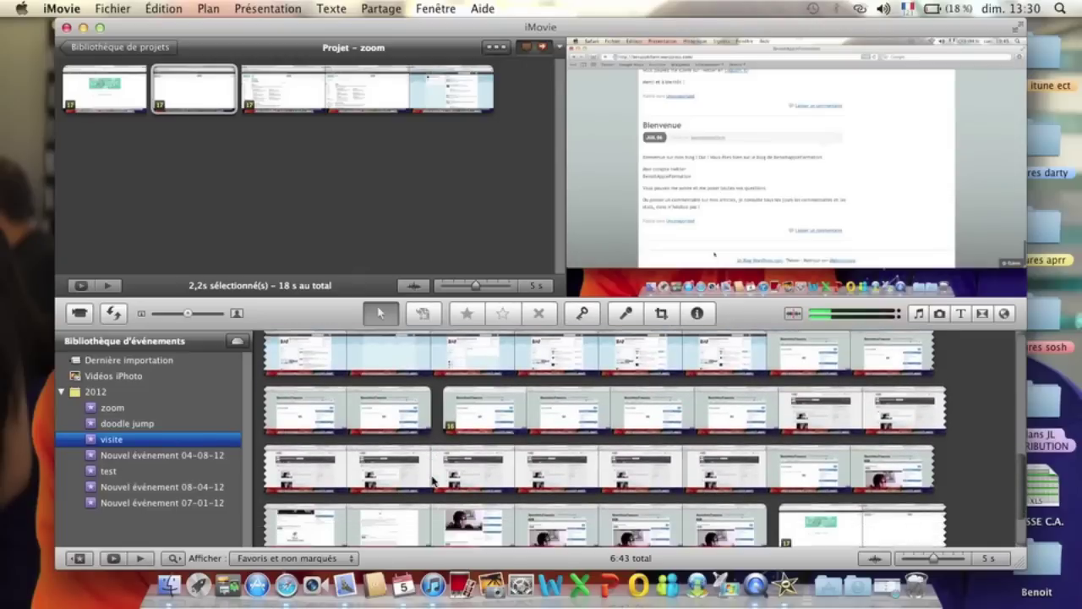
pyautogui.moveTo(412, 477); pyautogui.dragTo(497, 469)
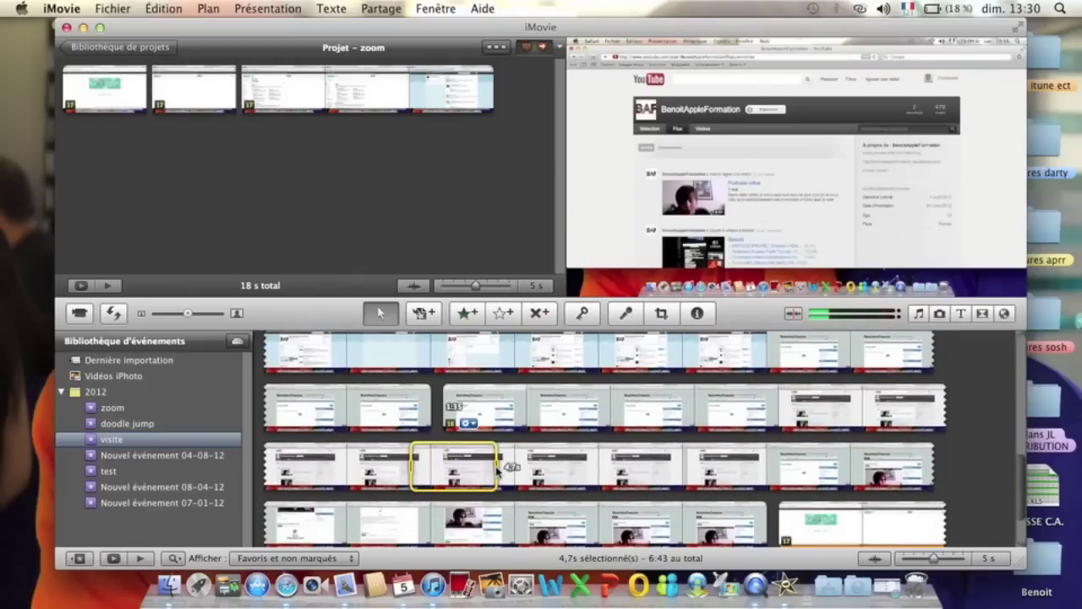
pyautogui.moveTo(448, 414)
pyautogui.mouseDown()
pyautogui.moveTo(384, 208)
pyautogui.moveTo(302, 108)
pyautogui.moveTo(284, 105)
pyautogui.moveTo(310, 100)
pyautogui.mouseUp()
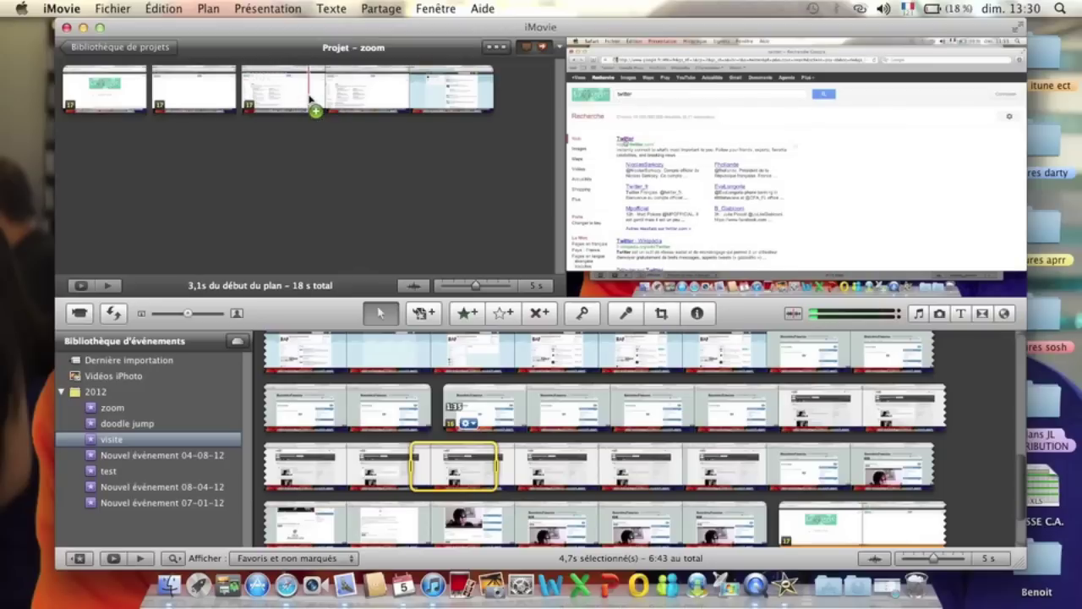
pyautogui.click(304, 117)
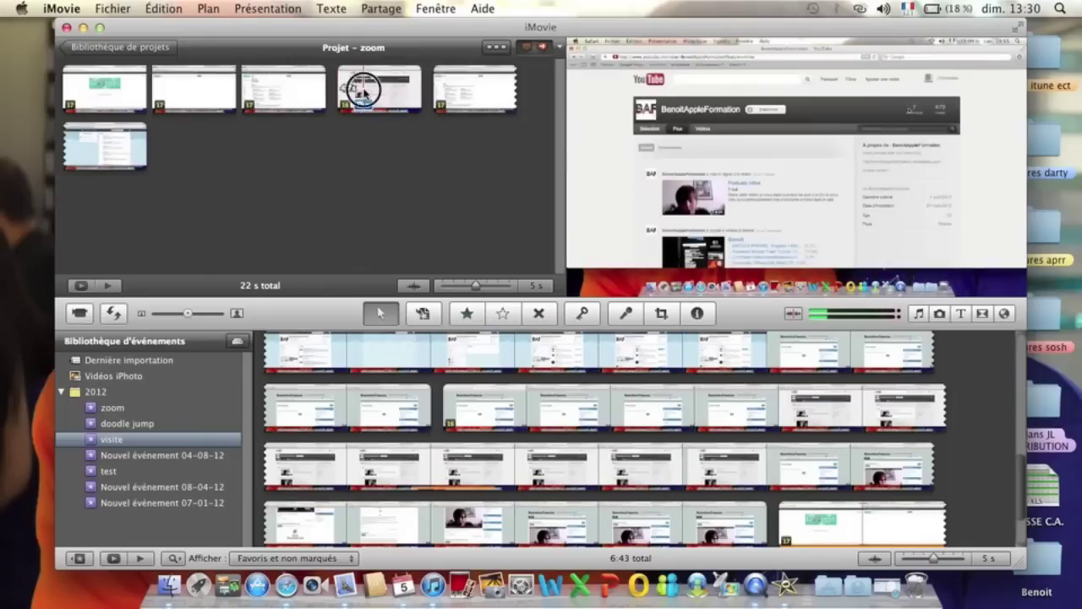
pyautogui.click(363, 93)
pyautogui.press('Delete')
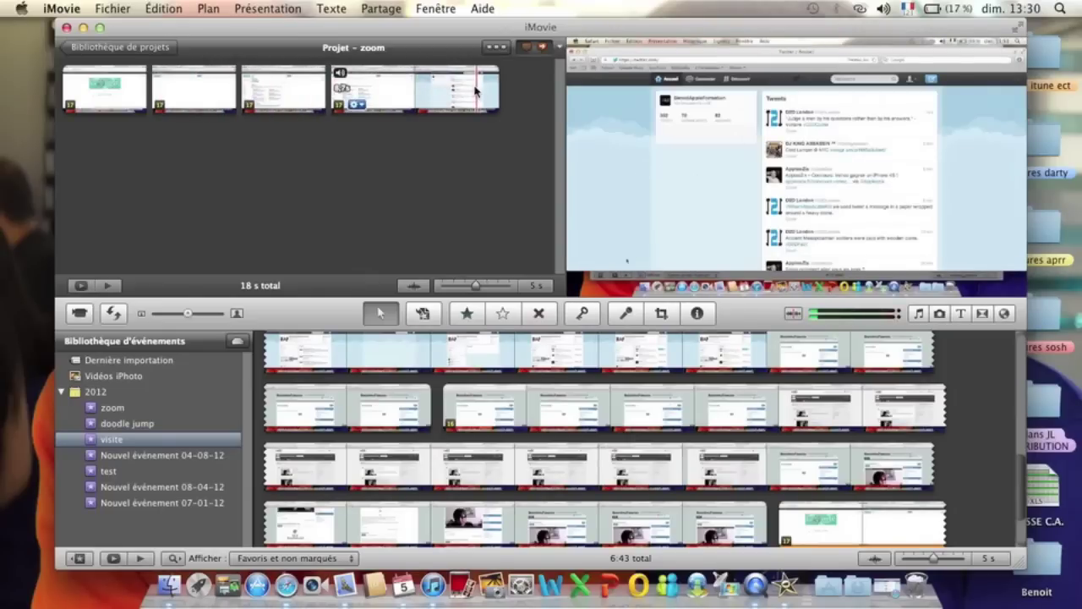
# Step: Apply a Ken Burns effect to the third segment, zooming out from the upper-left quarter to the full frame, and preview the project
pyautogui.click(286, 93)
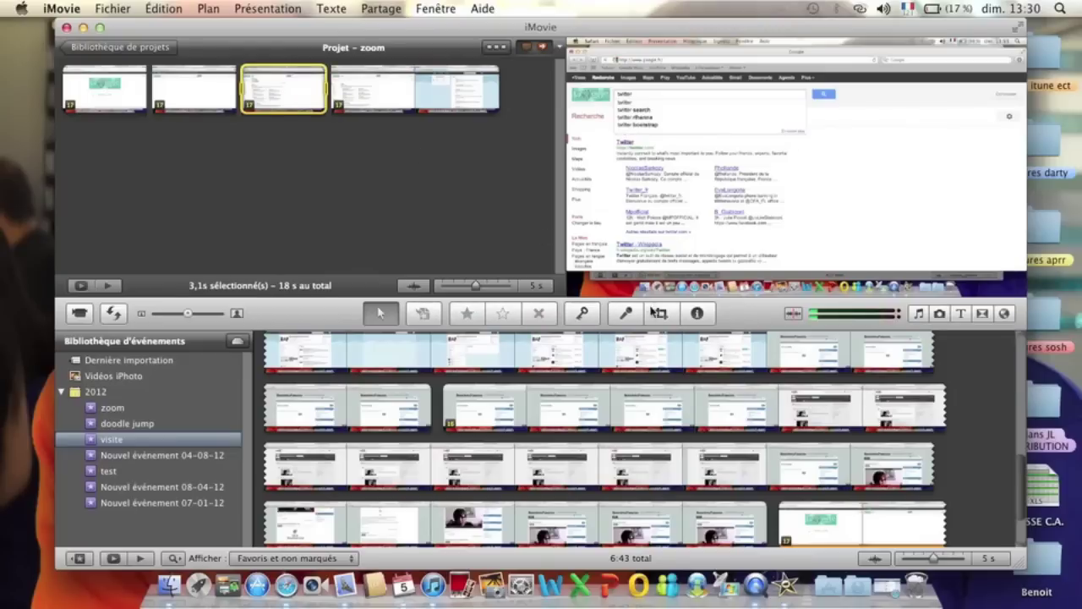
pyautogui.click(661, 313)
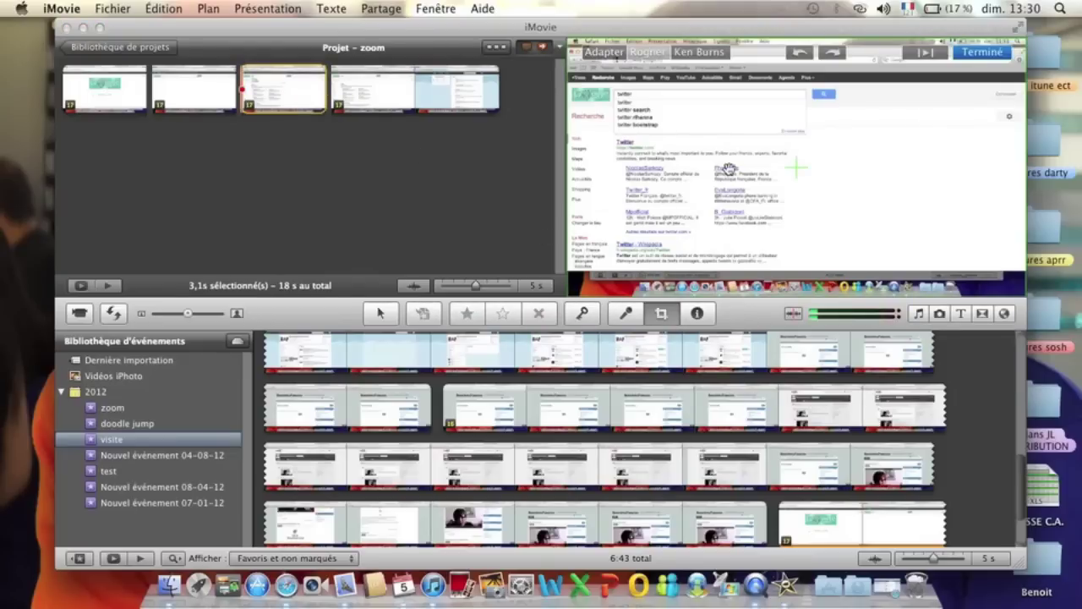
pyautogui.click(700, 54)
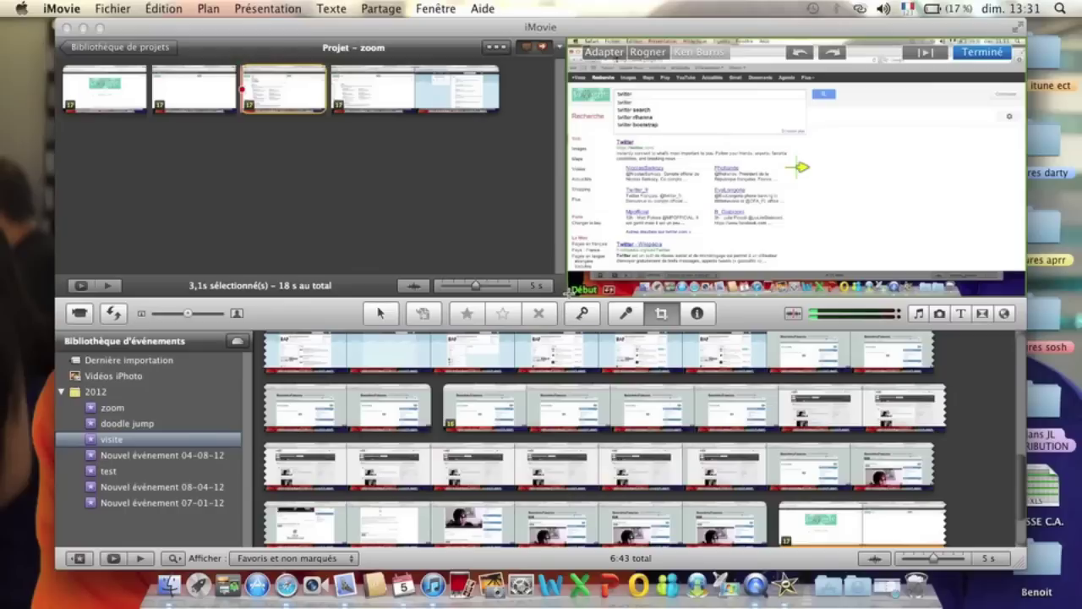
pyautogui.moveTo(569, 291); pyautogui.dragTo(797, 167)
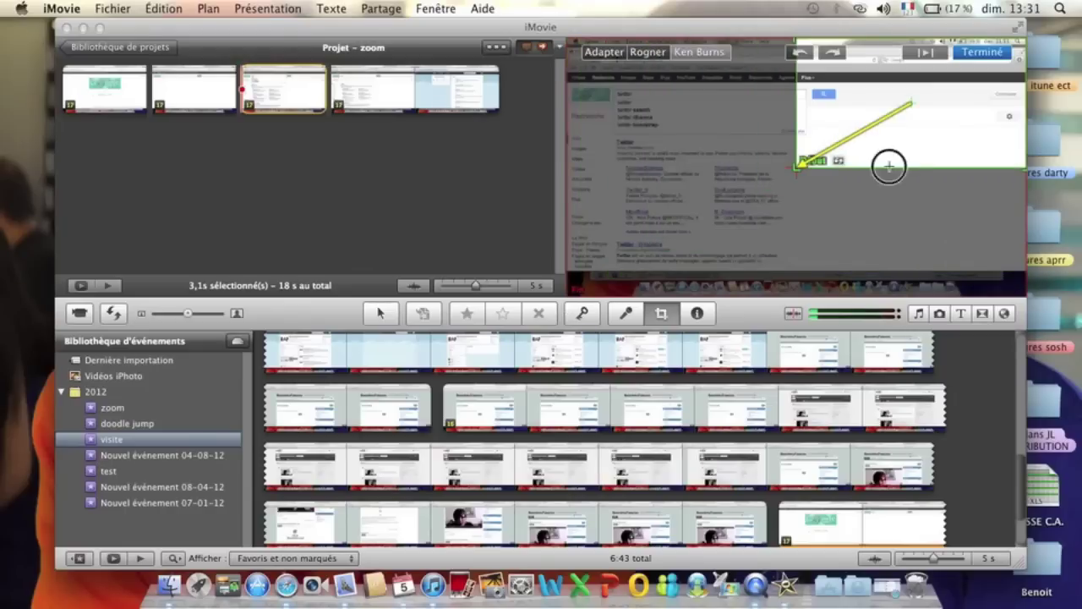
pyautogui.moveTo(910, 106); pyautogui.dragTo(601, 70)
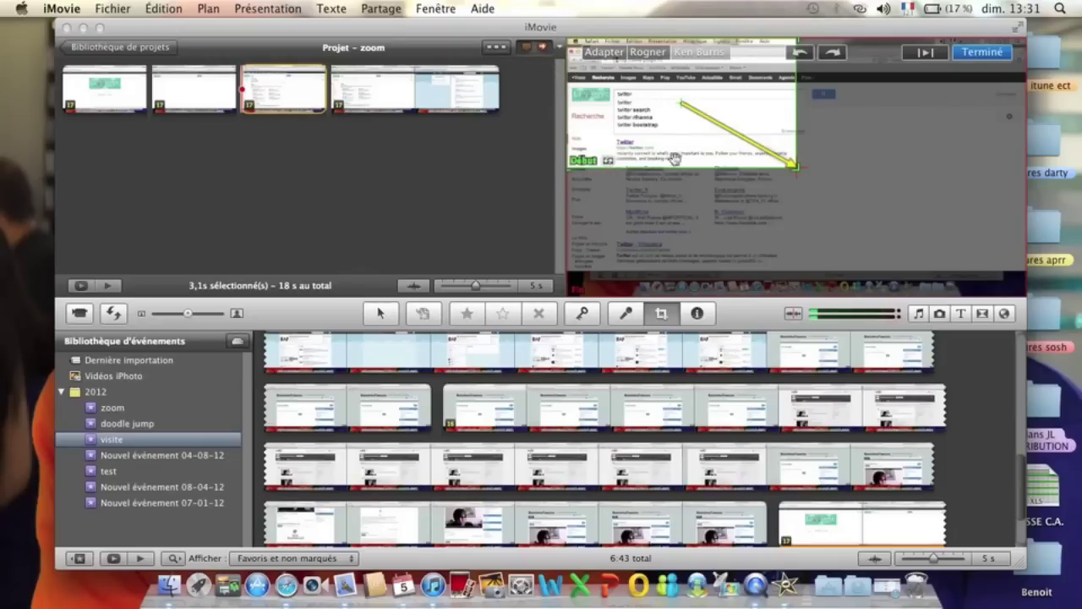
pyautogui.click(981, 52)
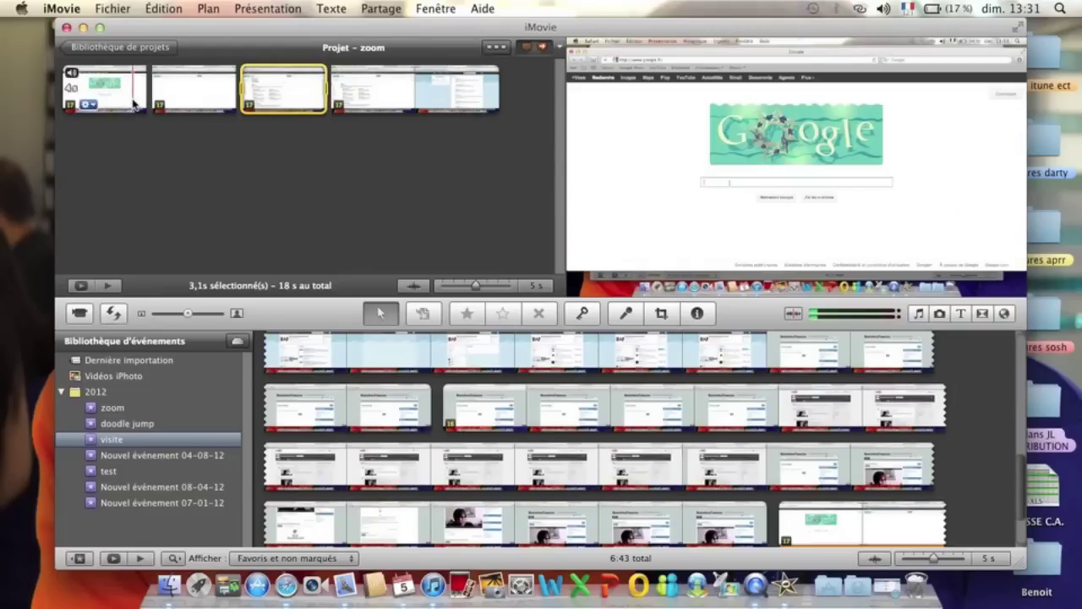
pyautogui.press('space')
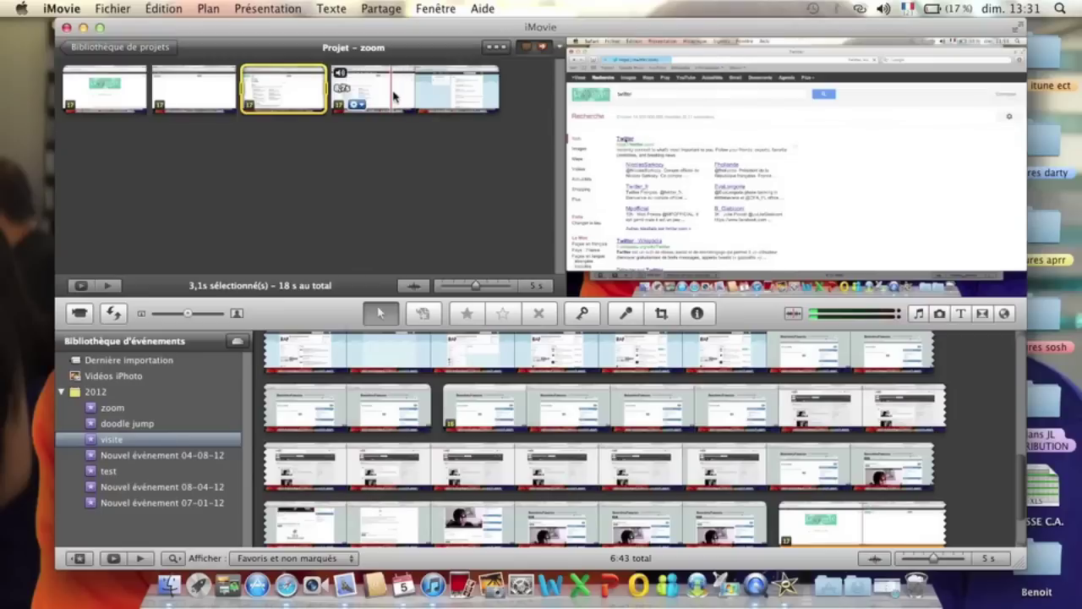
# Step: Trim the last project segment by deleting its end, from the moment the Twitter link is opened on the Google results
pyautogui.click(404, 89)
pyautogui.moveTo(404, 88); pyautogui.dragTo(520, 85)
pyautogui.press('Delete')
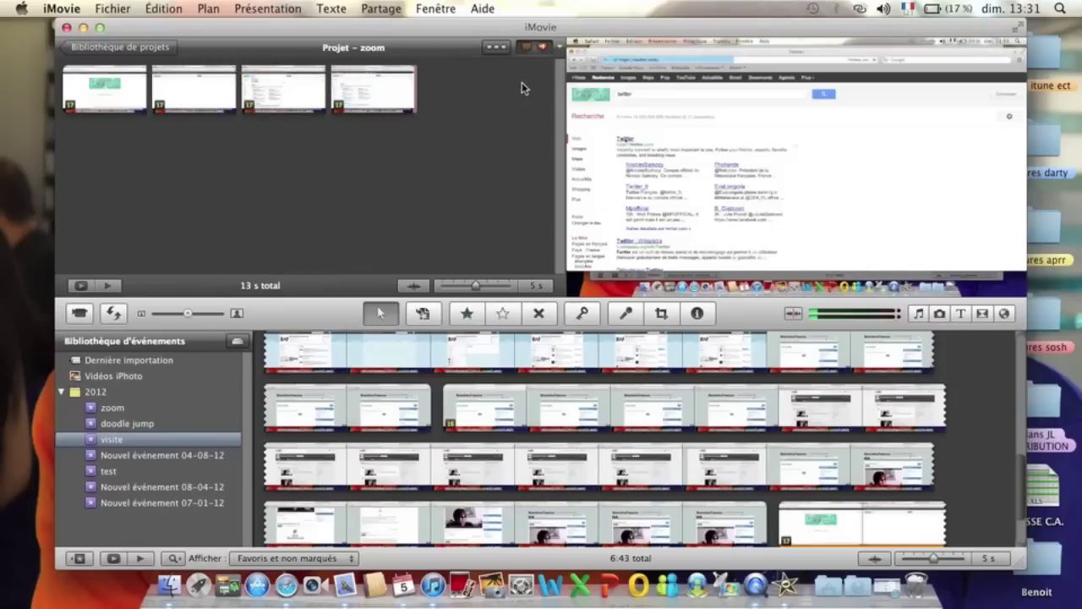
# Step: Export the project as zoom in the Grande size (960x540), replacing the existing zoom.m4v on the desktop
pyautogui.press('super+e')
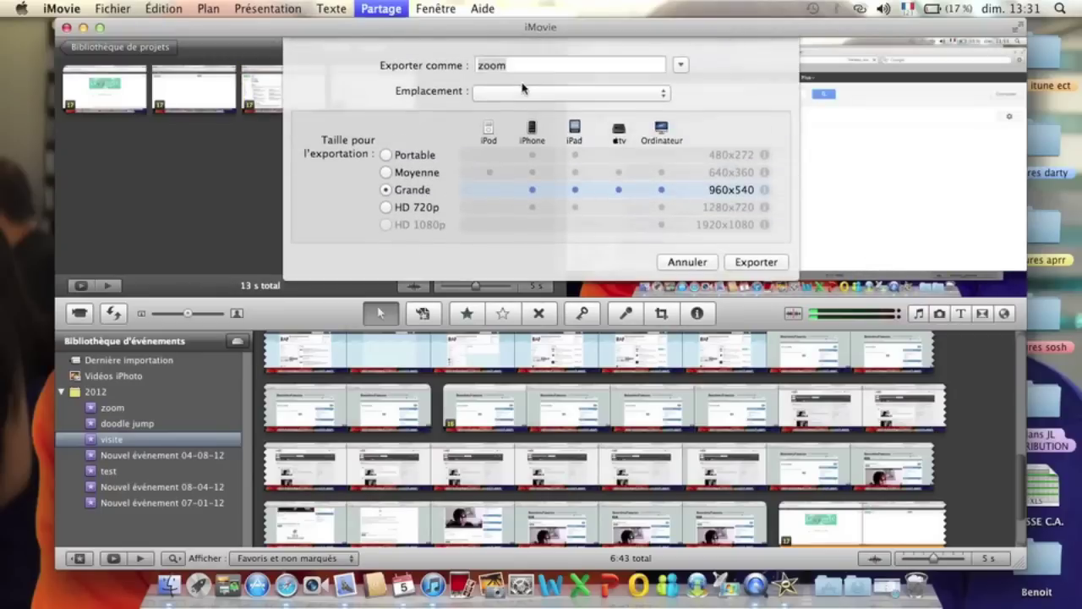
pyautogui.press('Return')
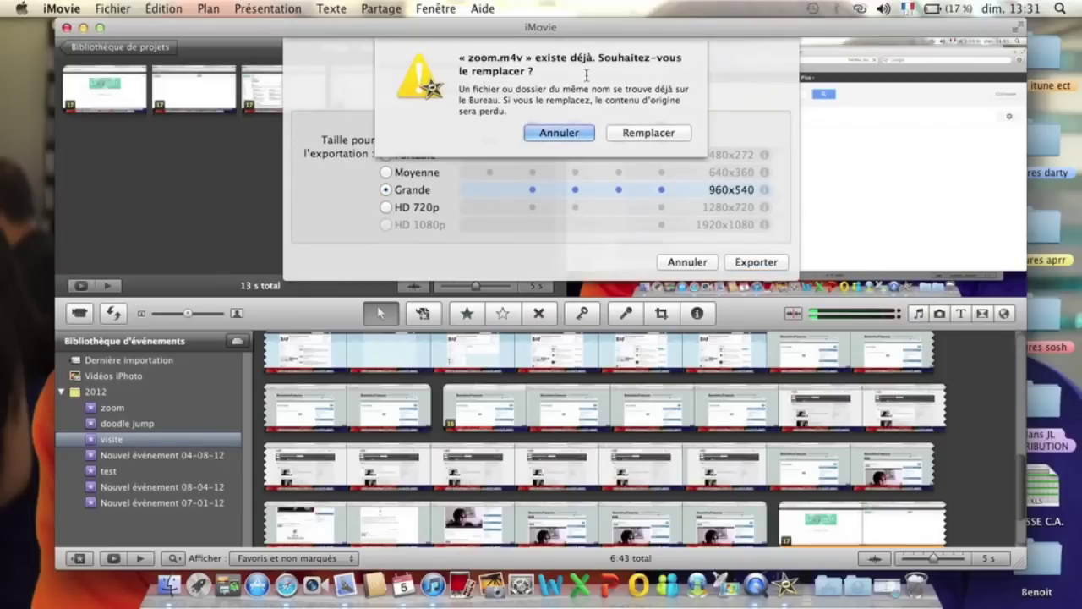
pyautogui.click(624, 135)
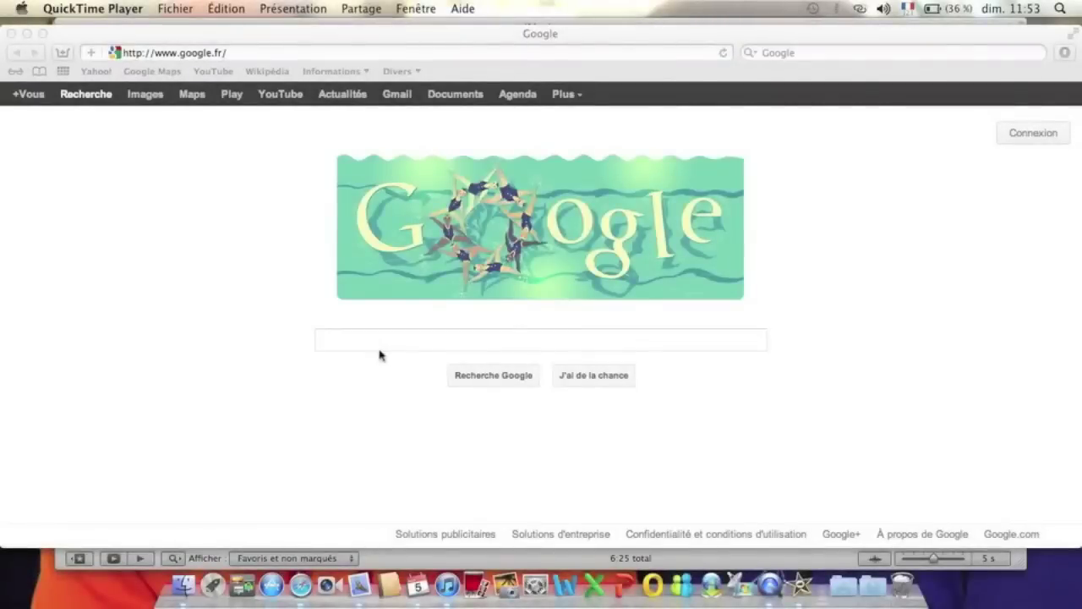
pyautogui.click(383, 342)
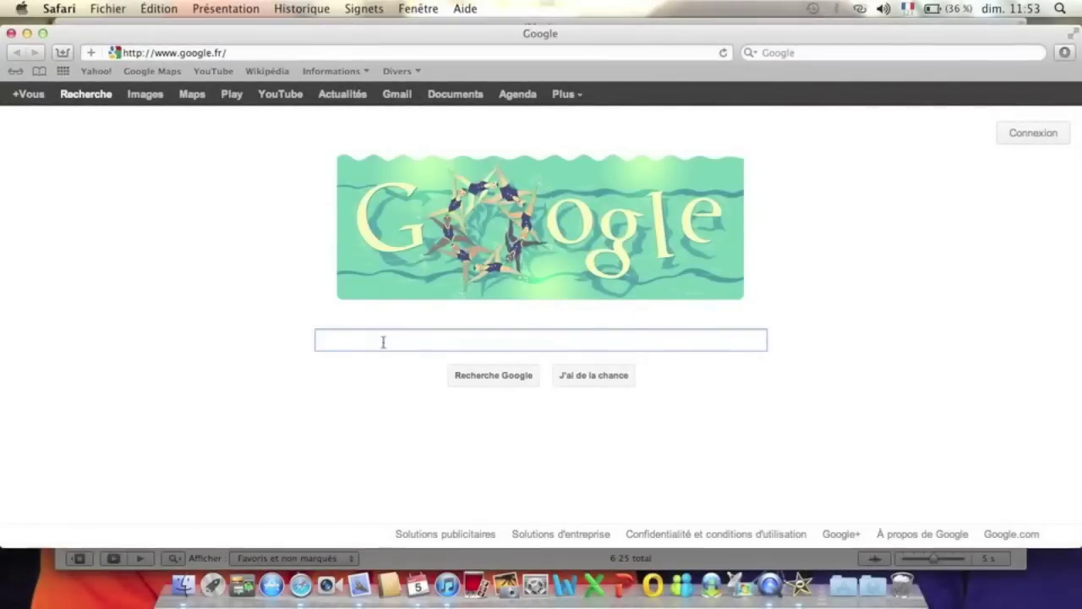
pyautogui.write('twitte')
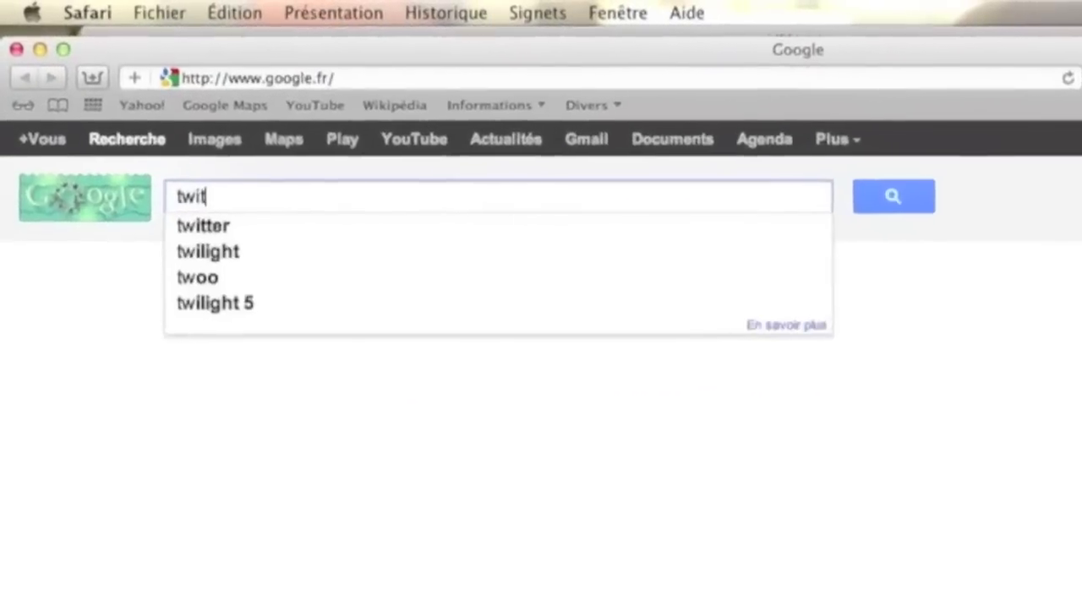
pyautogui.write('r')
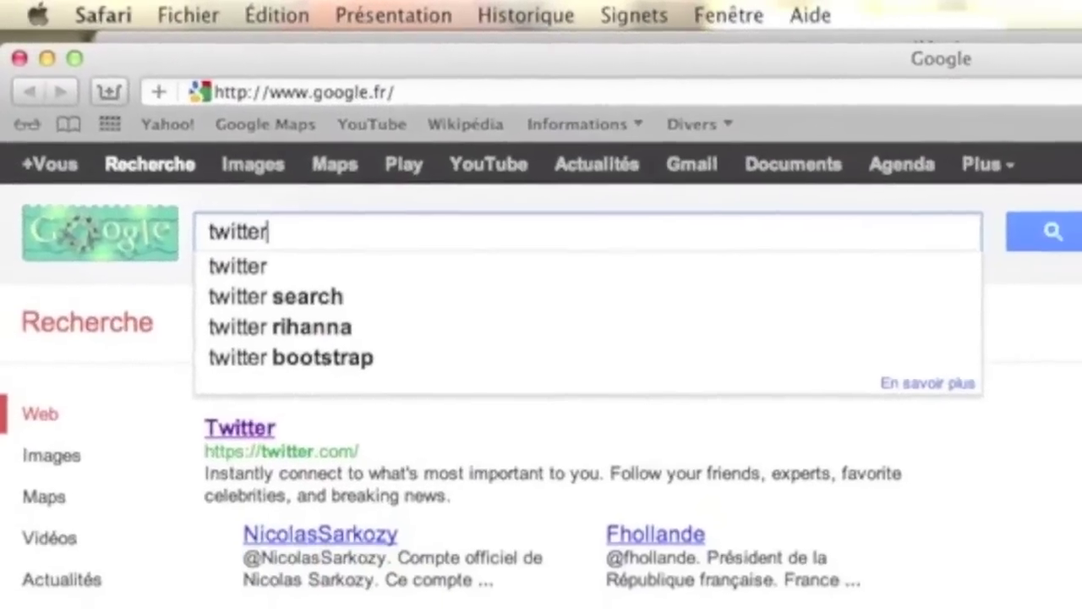
pyautogui.press('Return')
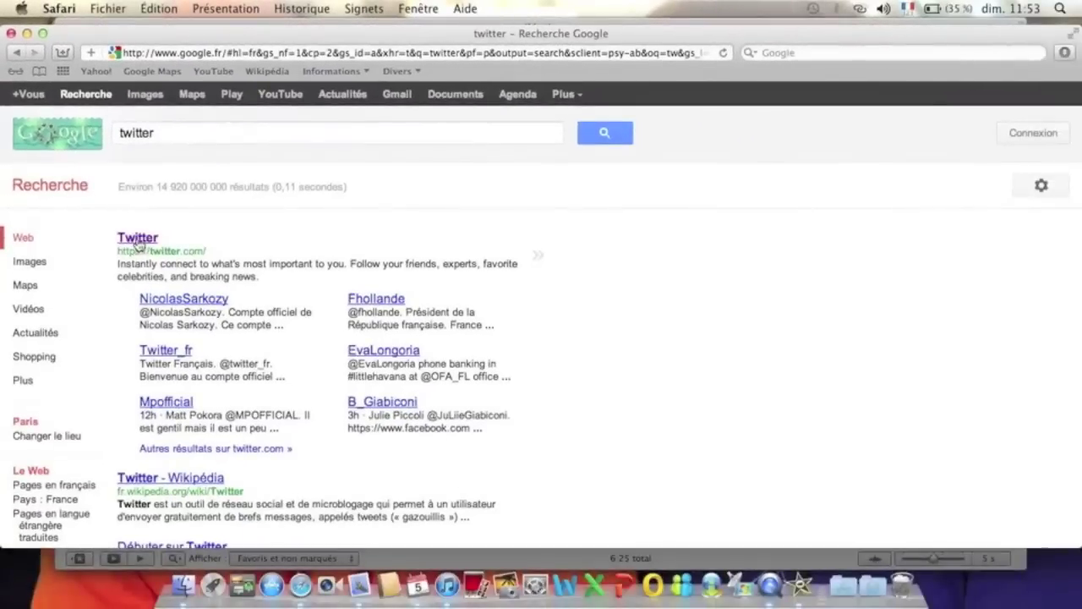
pyautogui.click(137, 242)
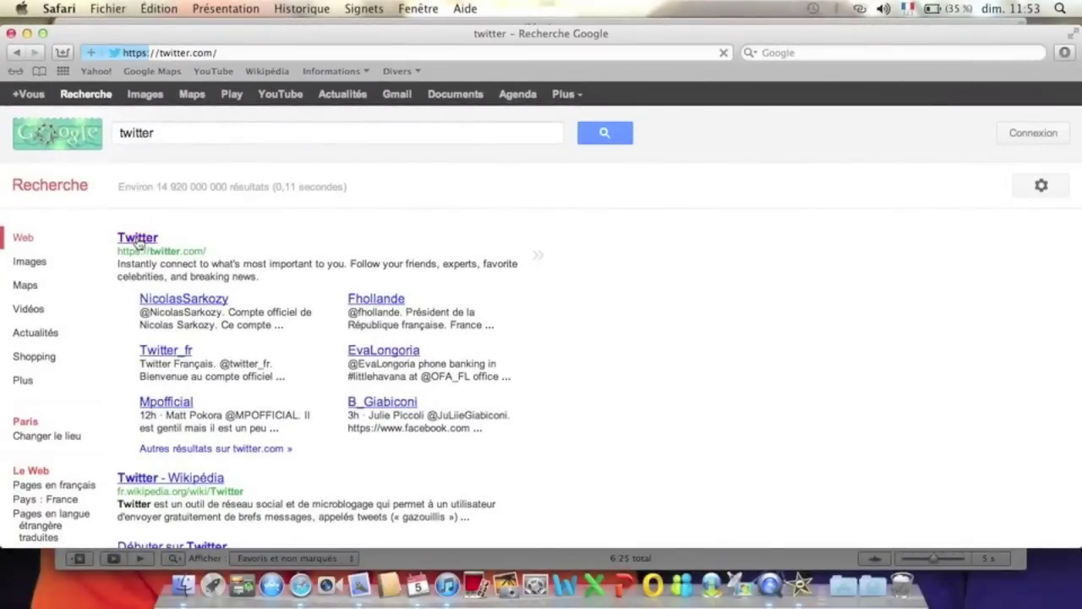